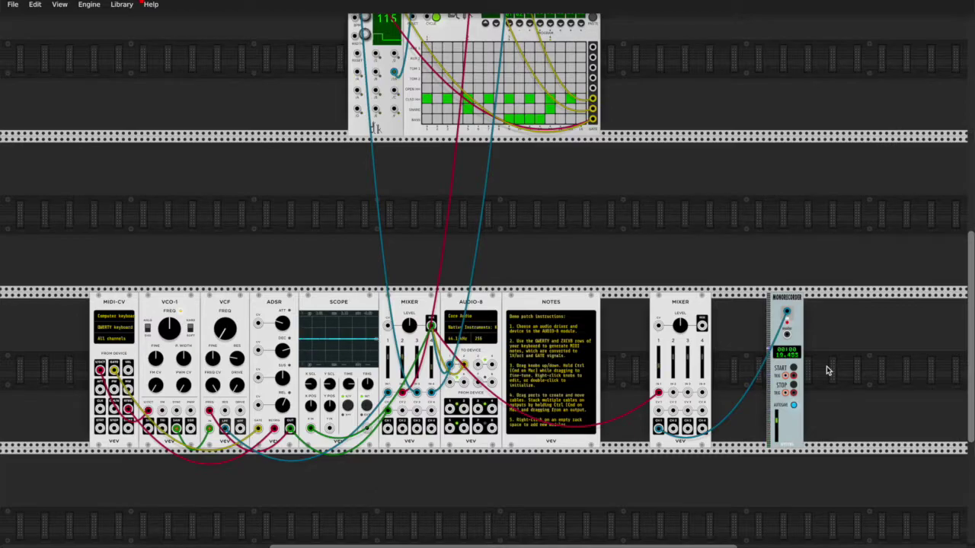
# Step: Scroll up to reveal the BD-9, VCA, Baronial, Snare-N and Hihat modules above the sequencer
pyautogui.scroll(3, 702, 173)
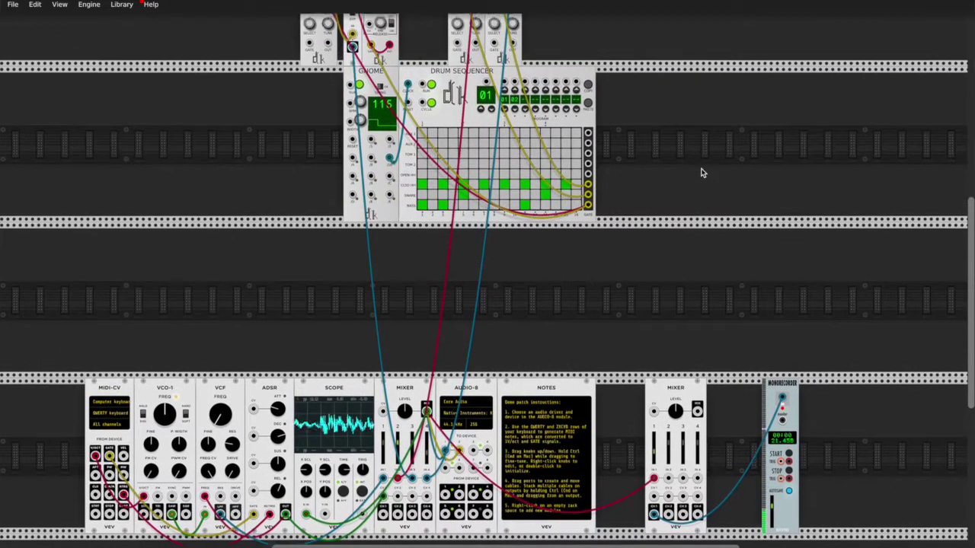
pyautogui.scroll(5, 614, 184)
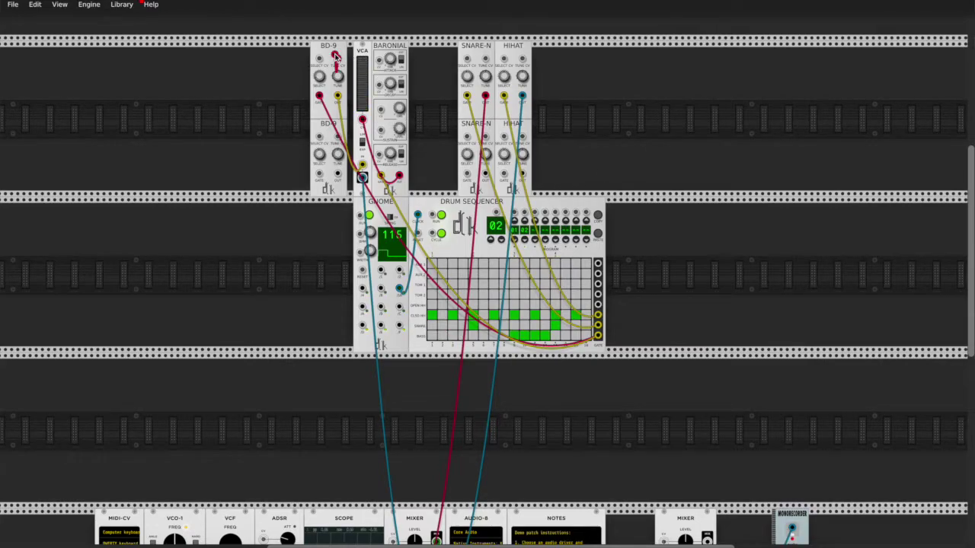
# Step: Delete the BD-9, Baronial, VCA, Snare-N and Gnome modules along with their cables
pyautogui.press('Delete')
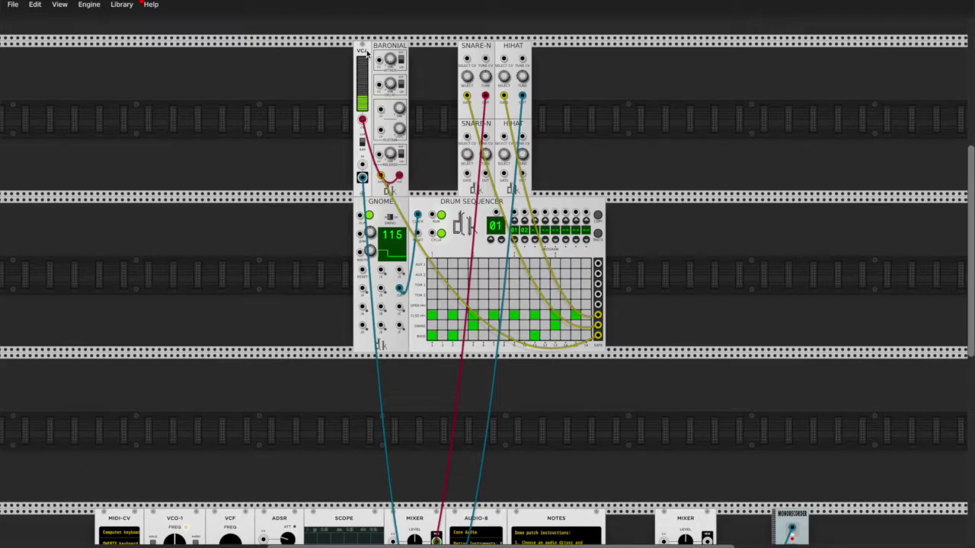
pyautogui.press('Delete')
pyautogui.press('Delete')
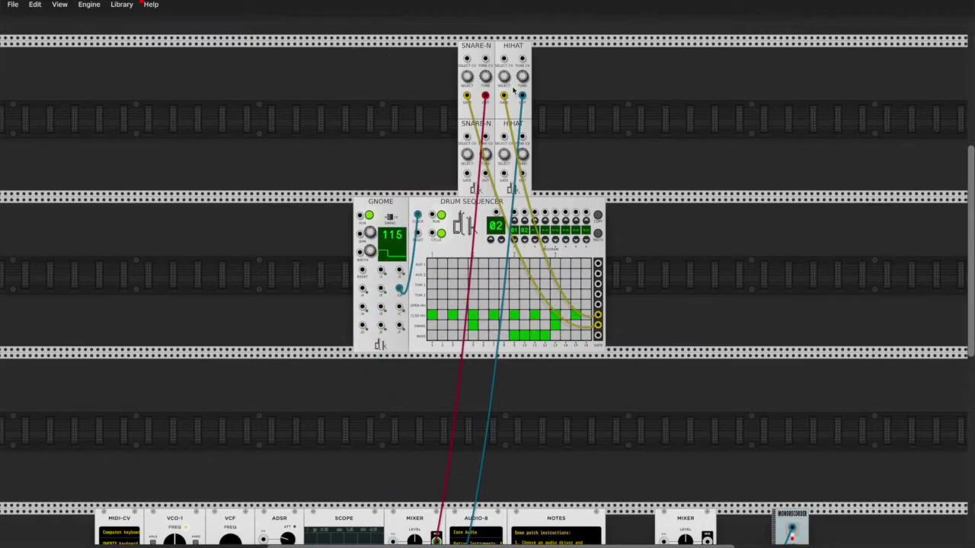
pyautogui.press('Delete')
pyautogui.press('Delete')
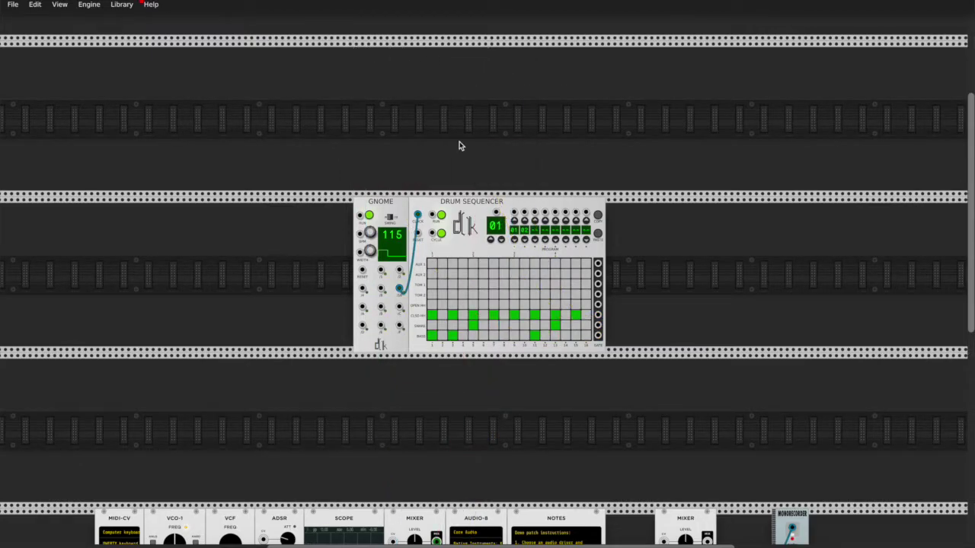
pyautogui.press('Delete')
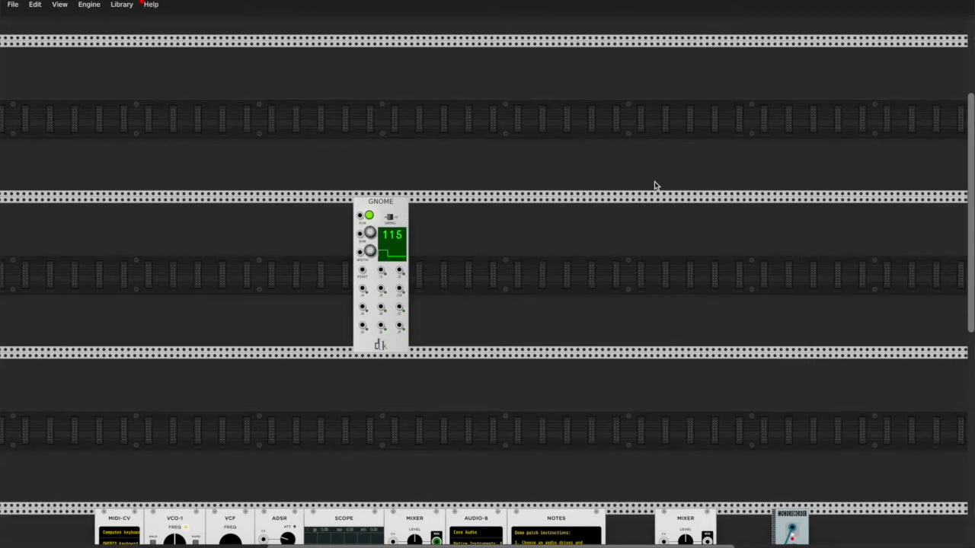
pyautogui.press('Delete')
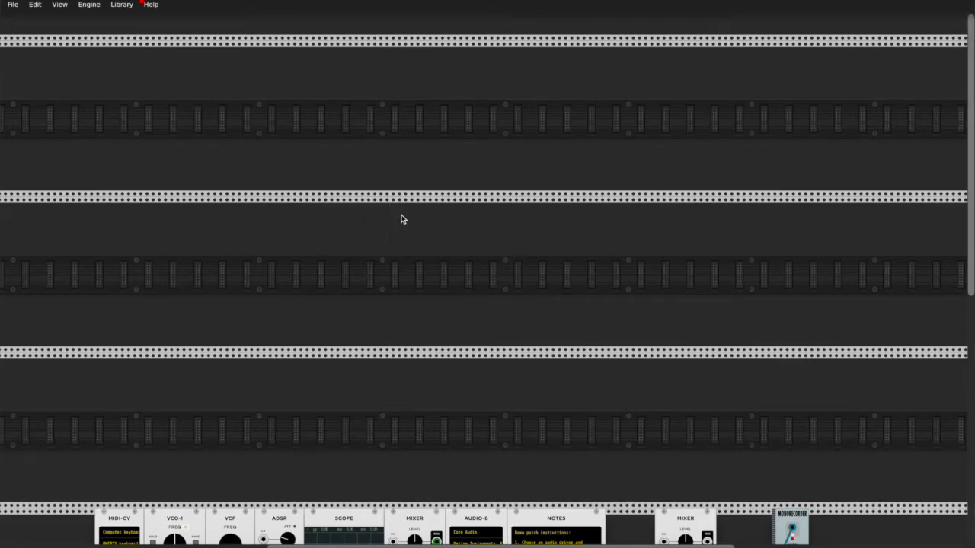
pyautogui.scroll(-5, 373, 230)
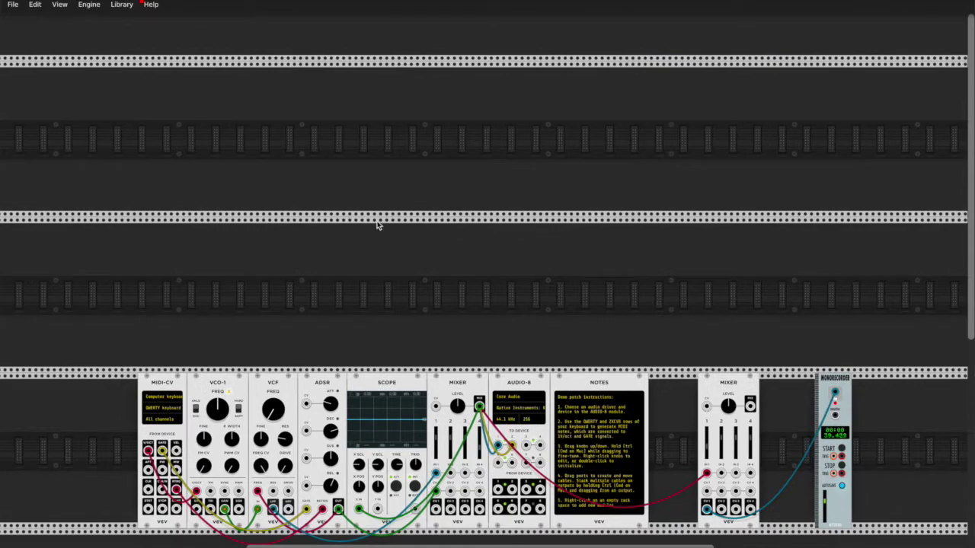
# Step: Add a Drum Sequencer from the module browser's drum search into the rack above the synth
pyautogui.rightClick(376, 227)
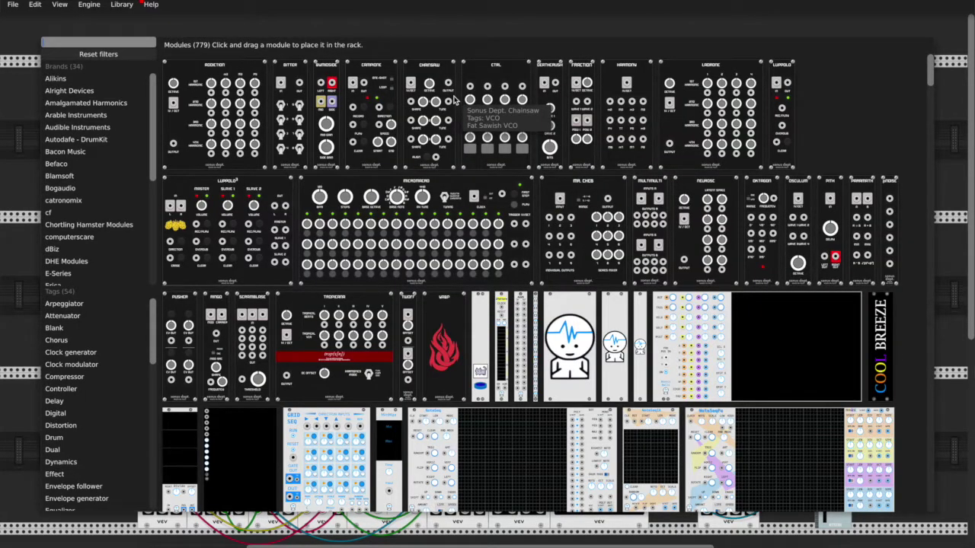
pyautogui.scroll(-5, 81, 202)
pyautogui.write('e')
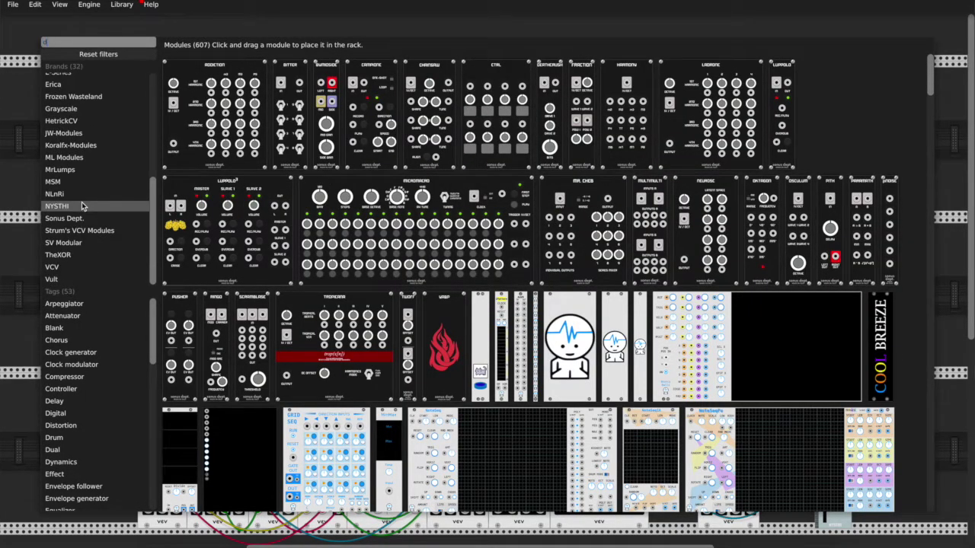
pyautogui.write('rum')
pyautogui.moveTo(371, 181); pyautogui.dragTo(501, 289)
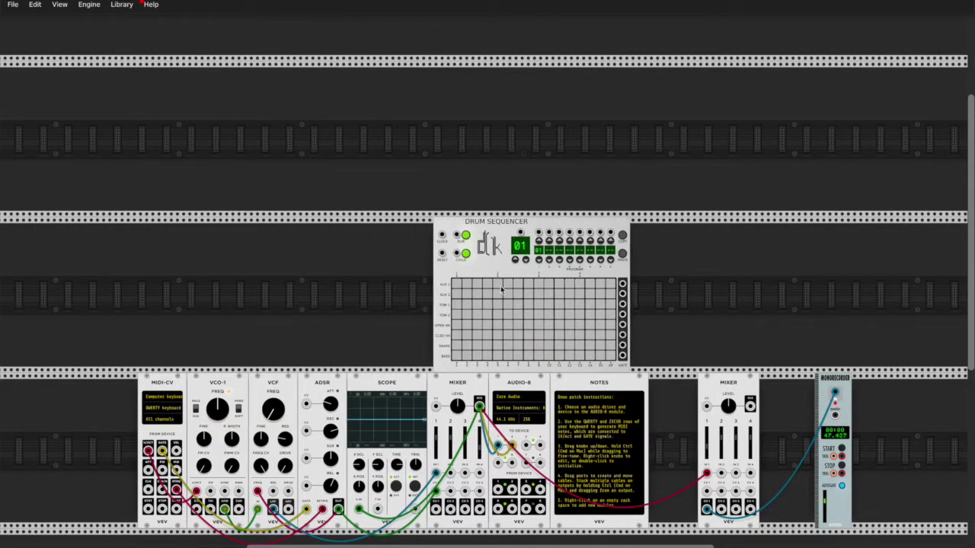
pyautogui.scroll(-2, 501, 288)
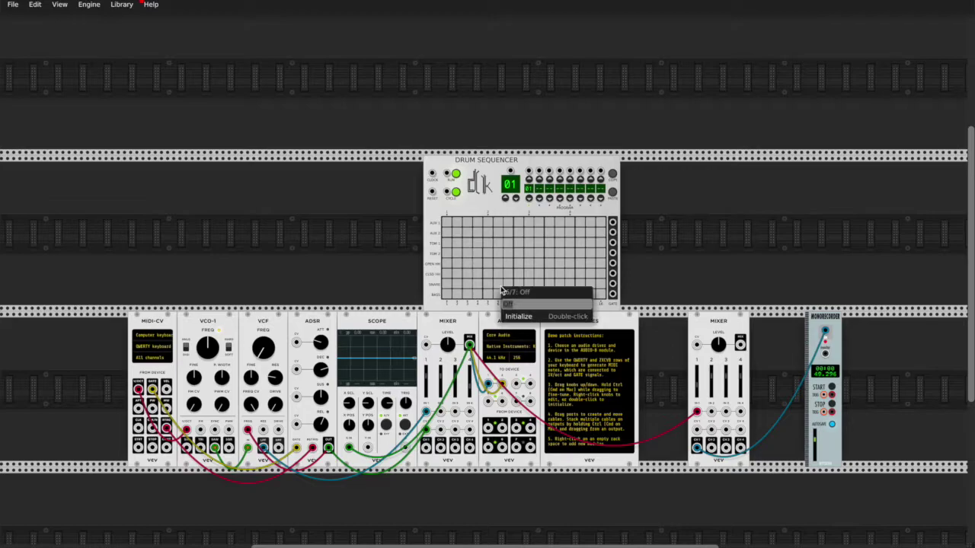
# Step: Browse the SV Modular modules and place a Snare-N directly above the Drum Sequencer
pyautogui.rightClick(217, 240)
pyautogui.scroll(-3, 92, 319)
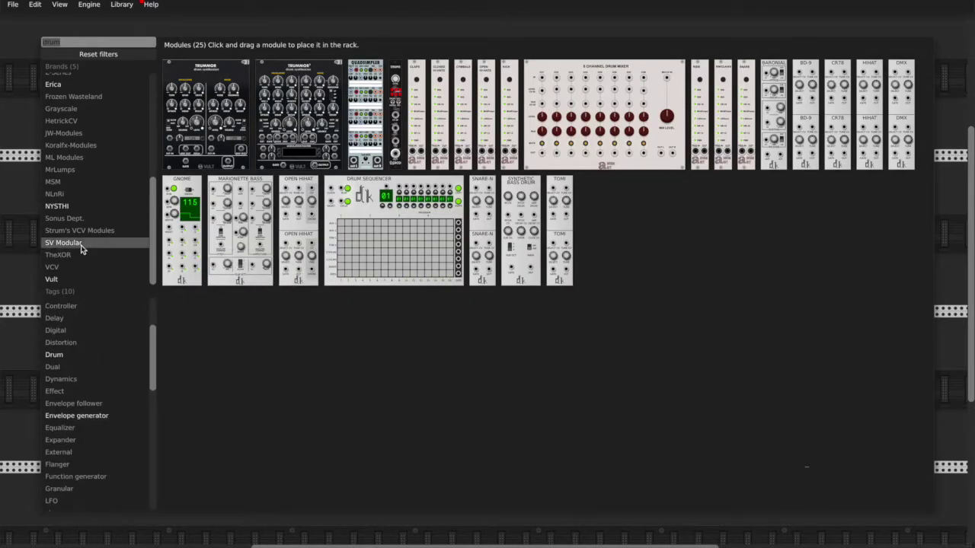
pyautogui.click(81, 244)
pyautogui.click(524, 156)
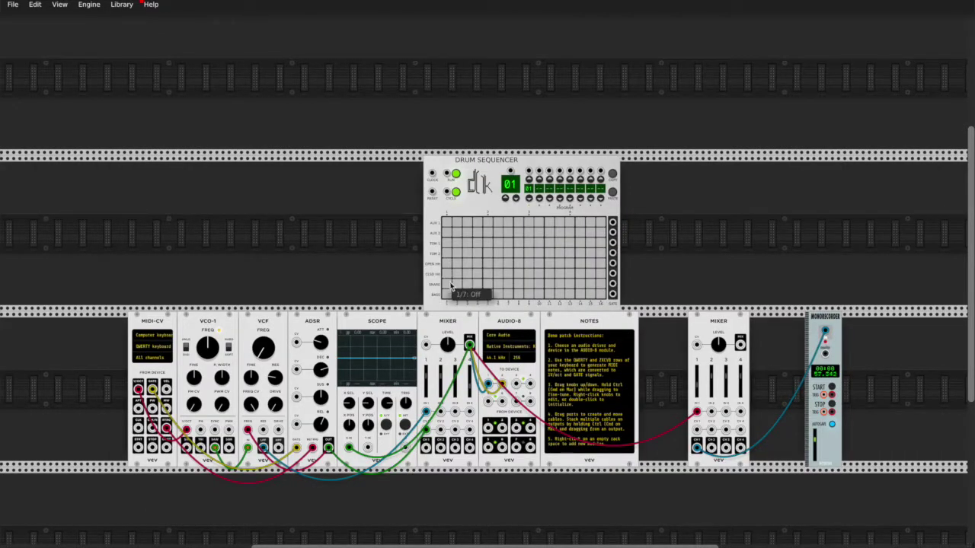
pyautogui.rightClick(481, 86)
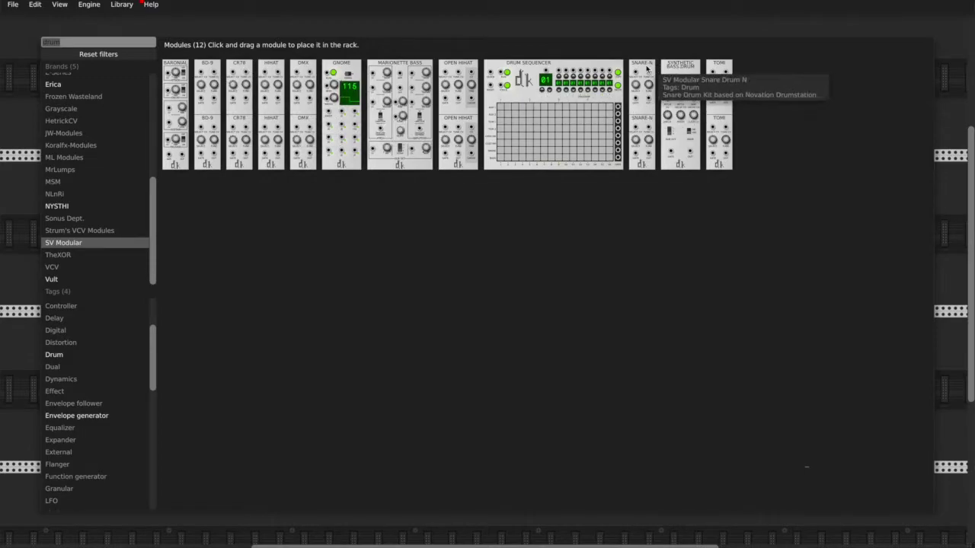
pyautogui.moveTo(644, 84); pyautogui.dragTo(480, 84)
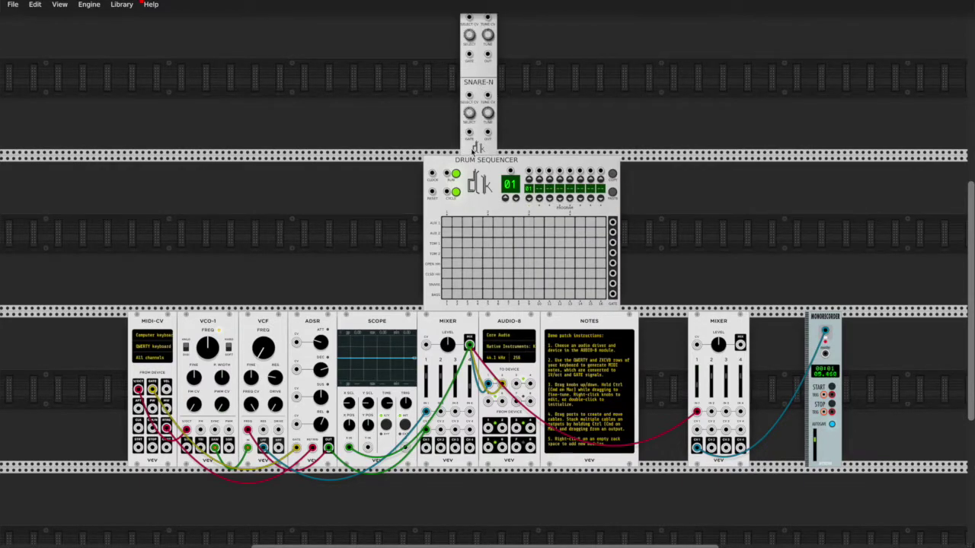
# Step: Cable the sequencer's SNARE output to Snare-N GATE, and Snare-N OUT to the mixer
pyautogui.scroll(1, 474, 148)
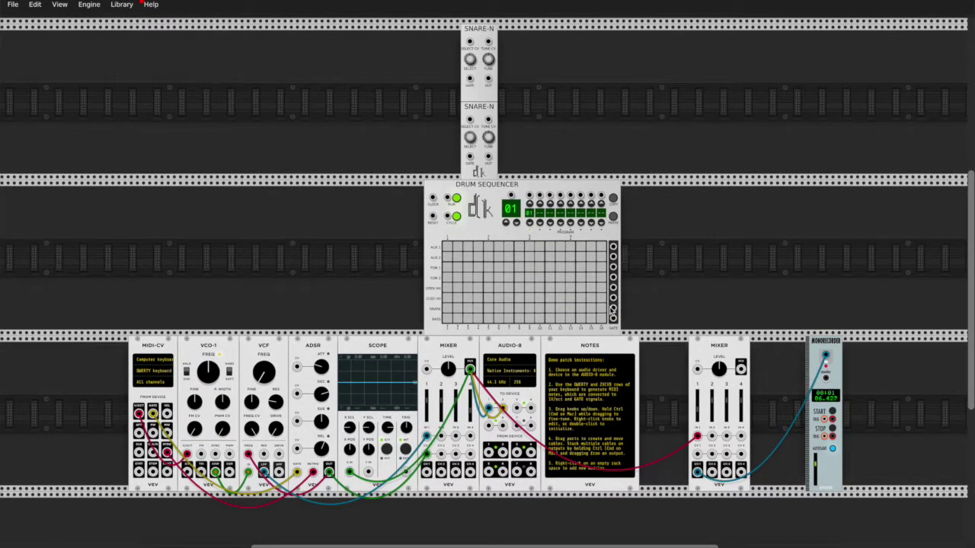
pyautogui.moveTo(612, 310); pyautogui.dragTo(470, 81)
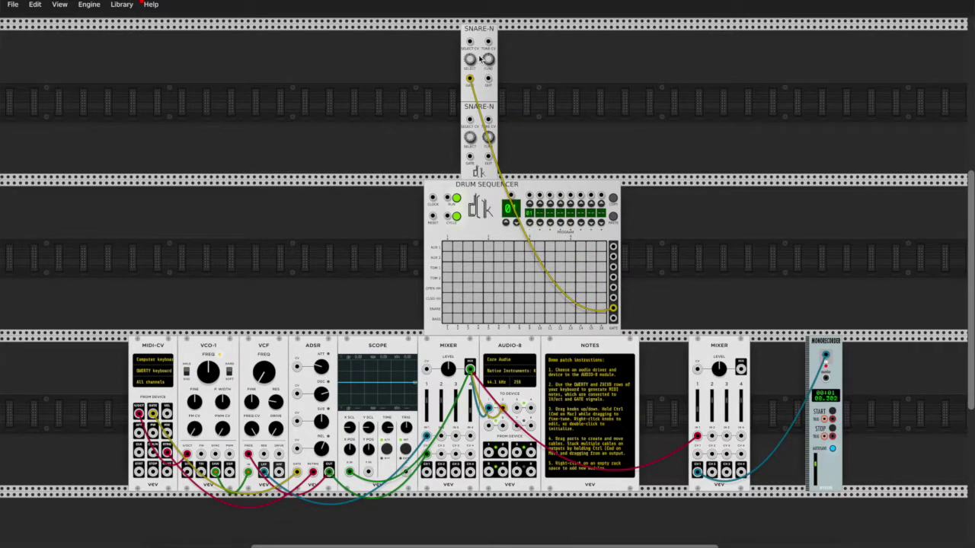
pyautogui.moveTo(488, 79); pyautogui.dragTo(428, 437)
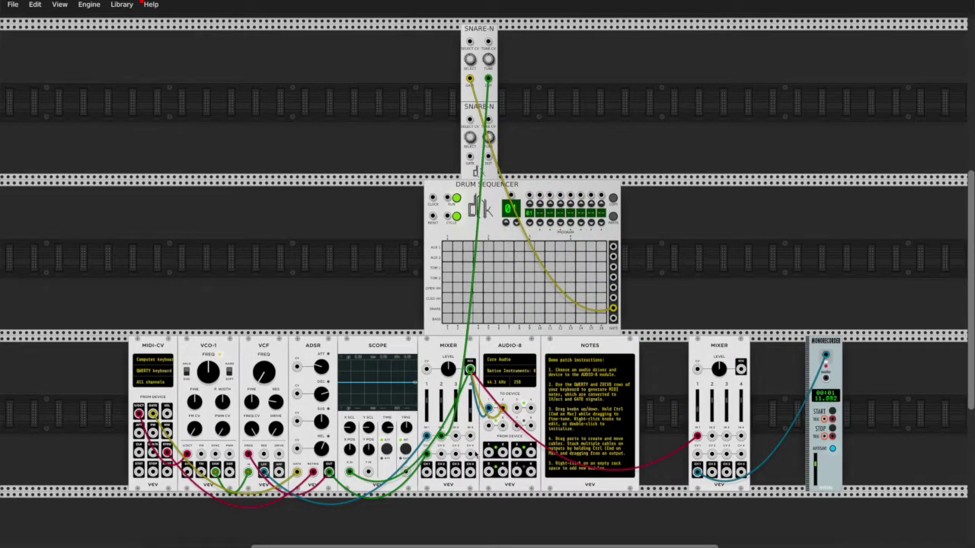
# Step: Add a GNOME clock via the 'gno' search and cable its output to the sequencer's CLOCK input
pyautogui.rightClick(395, 242)
pyautogui.write('gno')
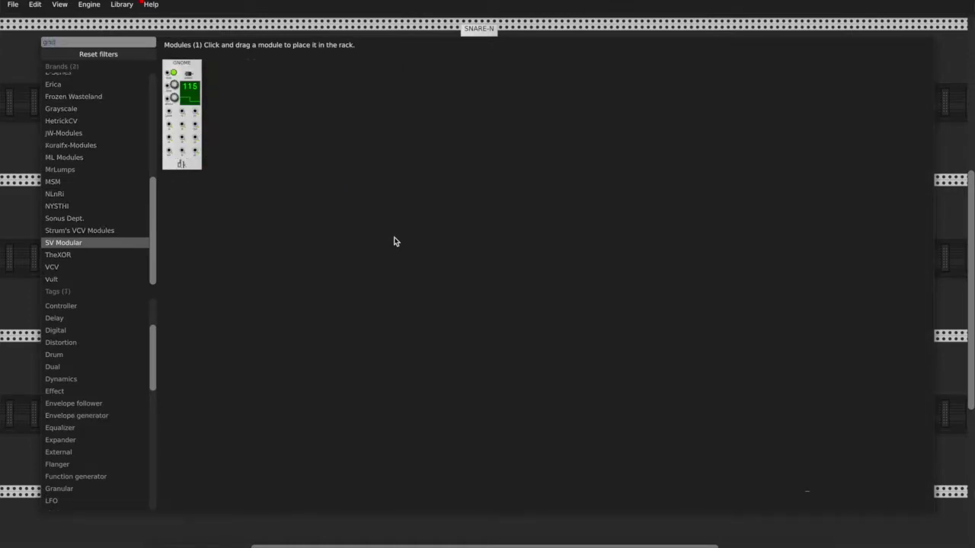
pyautogui.moveTo(185, 83); pyautogui.dragTo(308, 191)
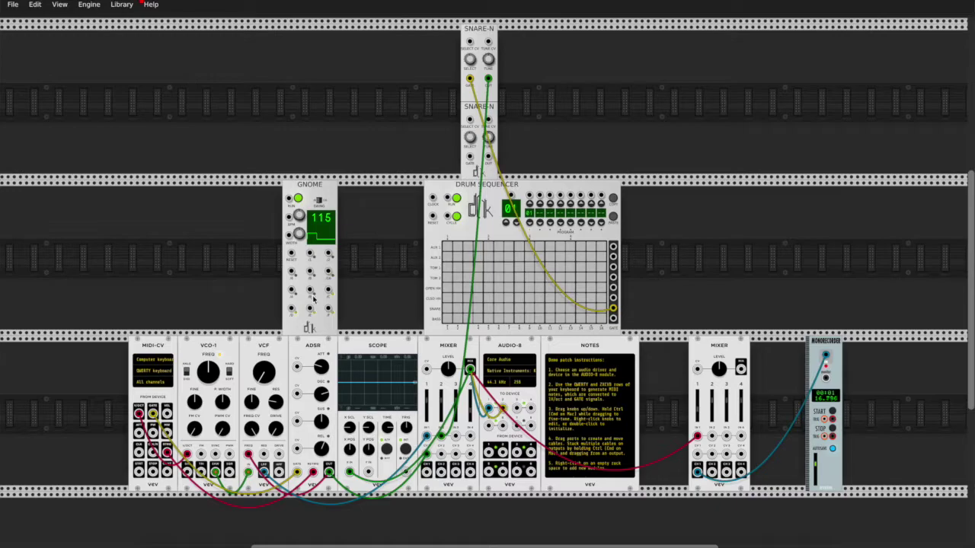
pyautogui.moveTo(328, 272); pyautogui.dragTo(432, 198)
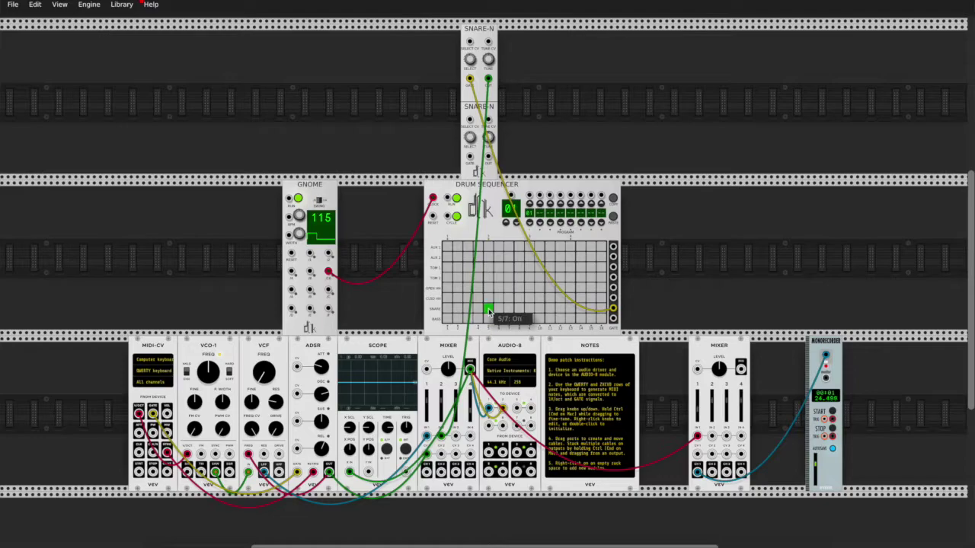
# Step: Turn on the snare hit at step 13 in the Drum Sequencer grid
pyautogui.click(571, 309)
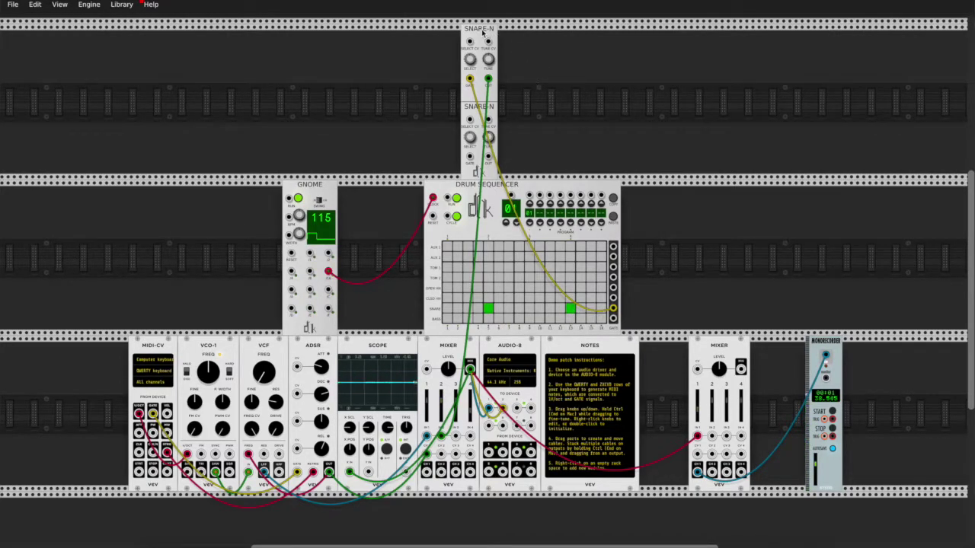
# Step: Place a BD-9 from the 'bass' search beside the Drum Sequencer and cable its OUT to the mixer
pyautogui.rightClick(542, 45)
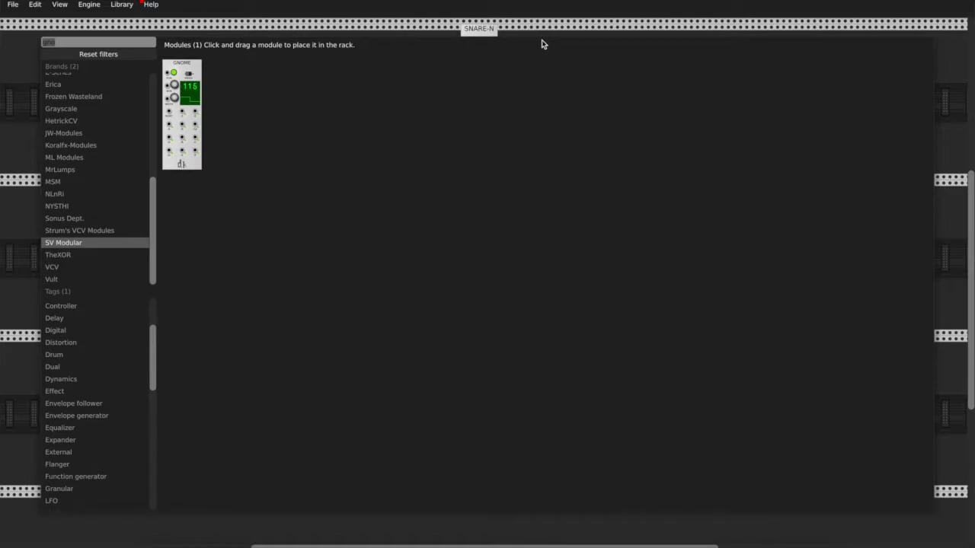
pyautogui.write('bass')
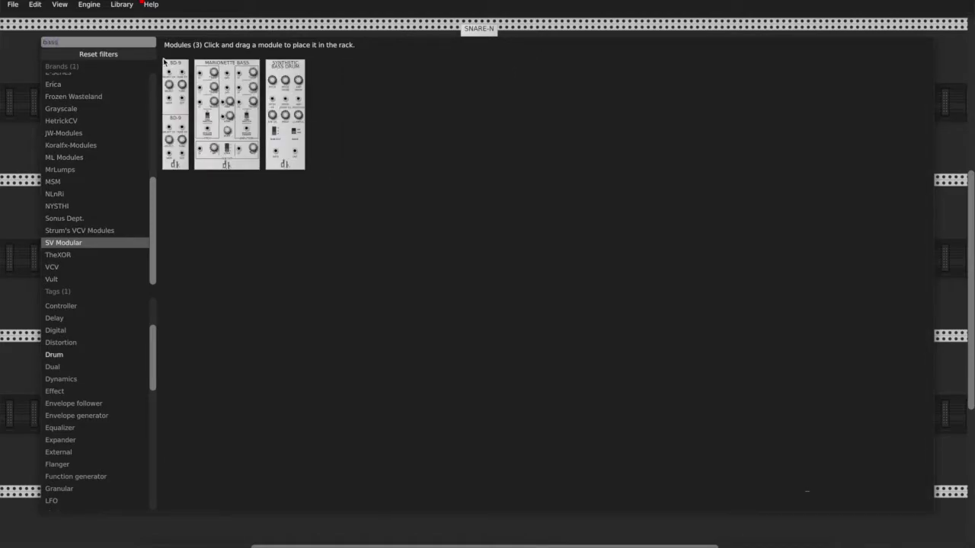
pyautogui.click(173, 67)
pyautogui.moveTo(172, 46); pyautogui.dragTo(613, 318)
pyautogui.moveTo(722, 236); pyautogui.dragTo(460, 440)
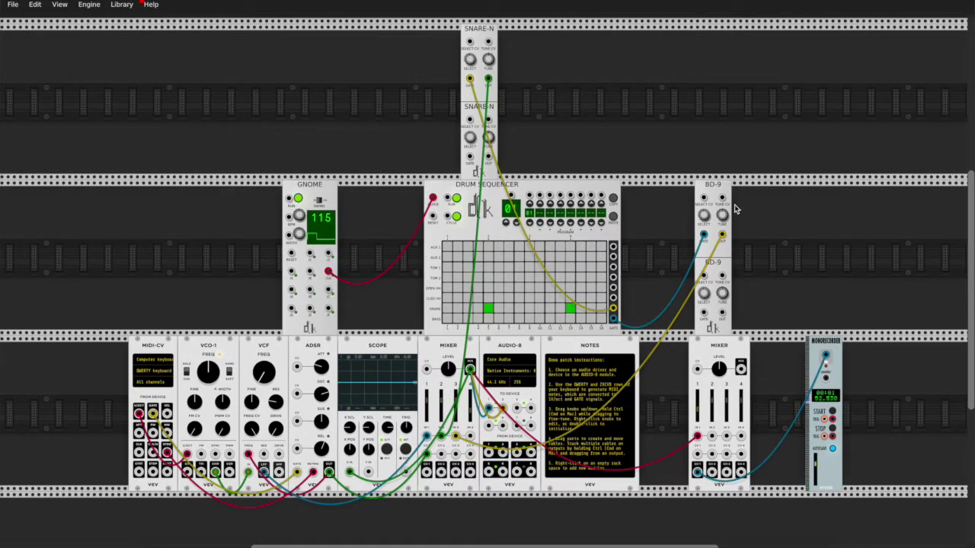
# Step: Enable bass drum steps 1, 3 and 8 and set the BD-9 SELECT knob to sample 1
pyautogui.click(448, 319)
pyautogui.click(469, 319)
pyautogui.click(518, 318)
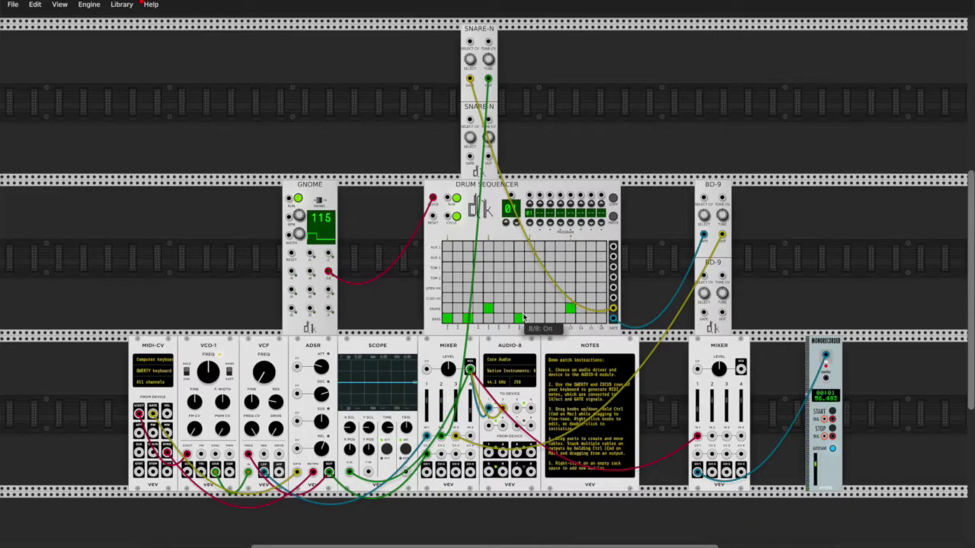
pyautogui.moveTo(703, 216); pyautogui.dragTo(637, 198)
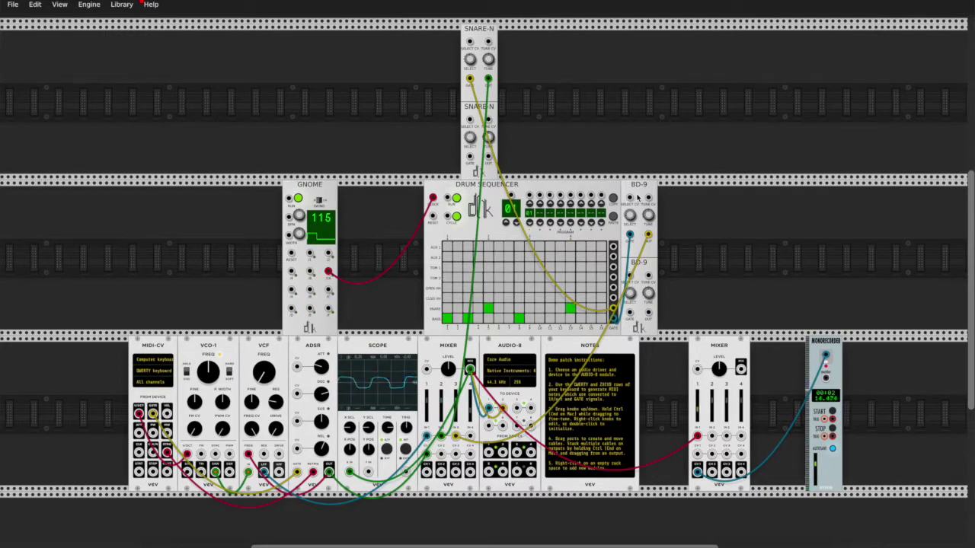
# Step: Place a HiHat from the 'hi' search beside SNARE-N and patch a cable from its output
pyautogui.rightClick(565, 84)
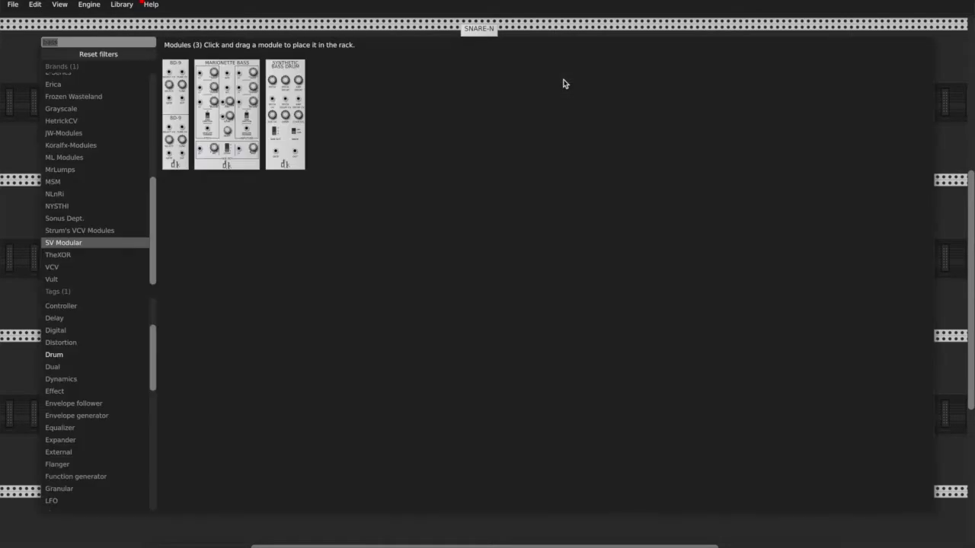
pyautogui.write('hi')
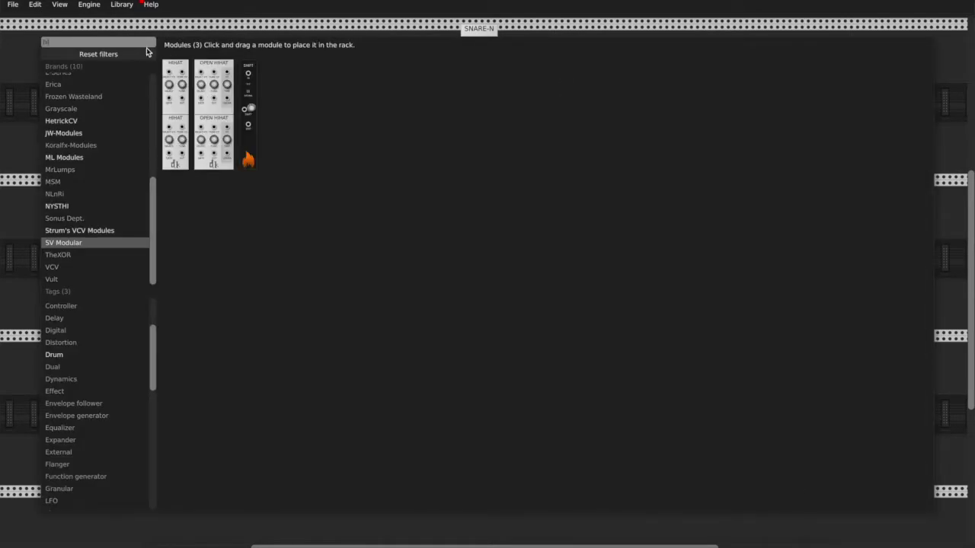
pyautogui.moveTo(174, 70); pyautogui.dragTo(612, 299)
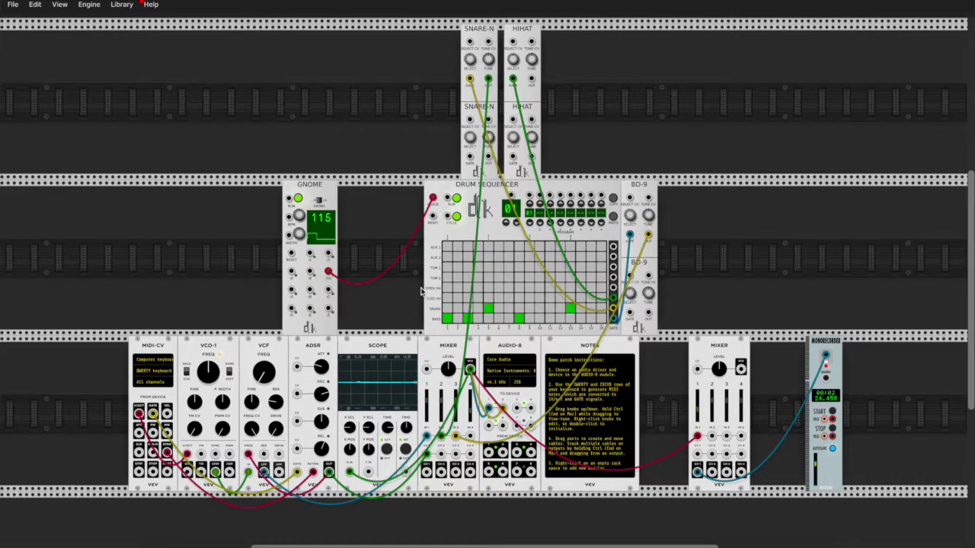
pyautogui.moveTo(533, 83); pyautogui.dragTo(518, 340)
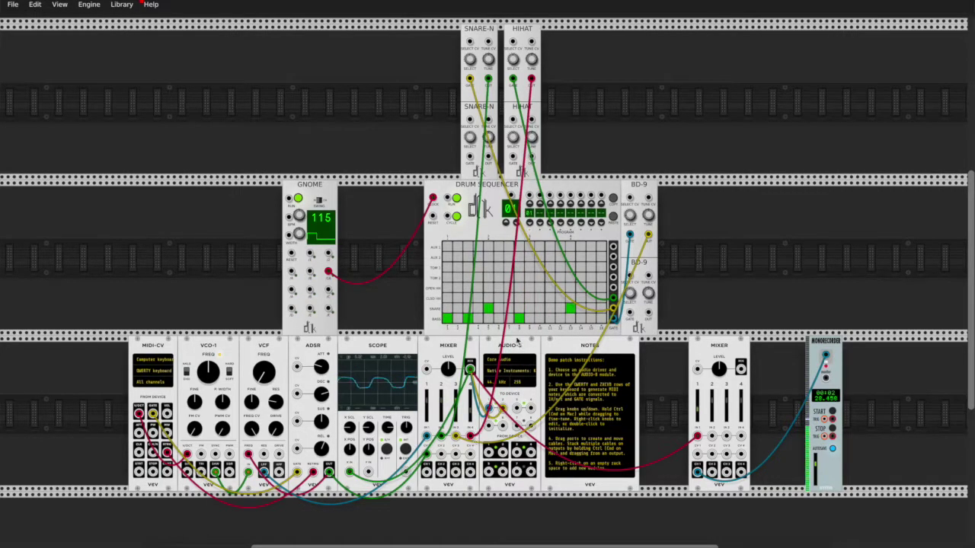
# Step: Switch on eight consecutive closed hi-hat steps along the CLSD HH row
pyautogui.click(448, 297)
pyautogui.click(468, 297)
pyautogui.click(488, 297)
pyautogui.click(509, 298)
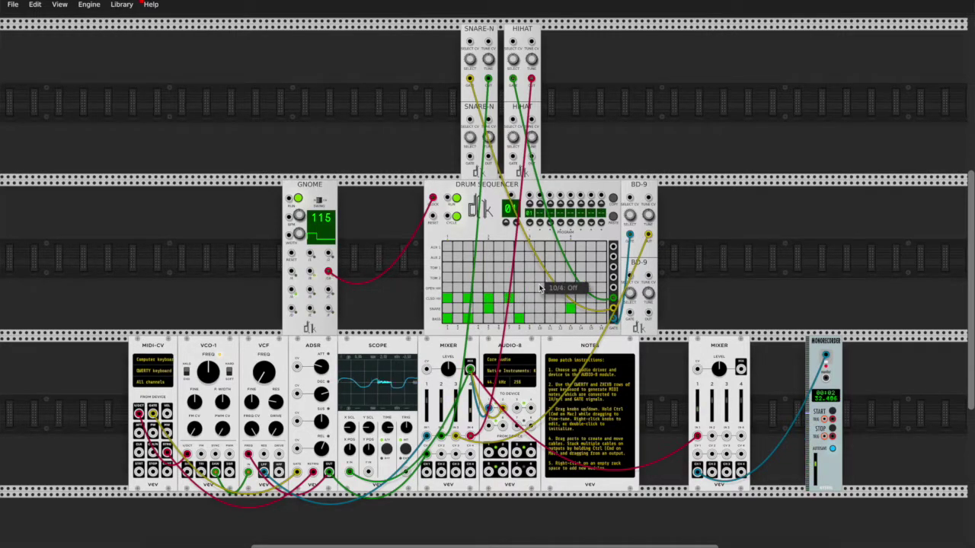
pyautogui.click(529, 298)
pyautogui.click(549, 298)
pyautogui.click(570, 297)
pyautogui.click(590, 298)
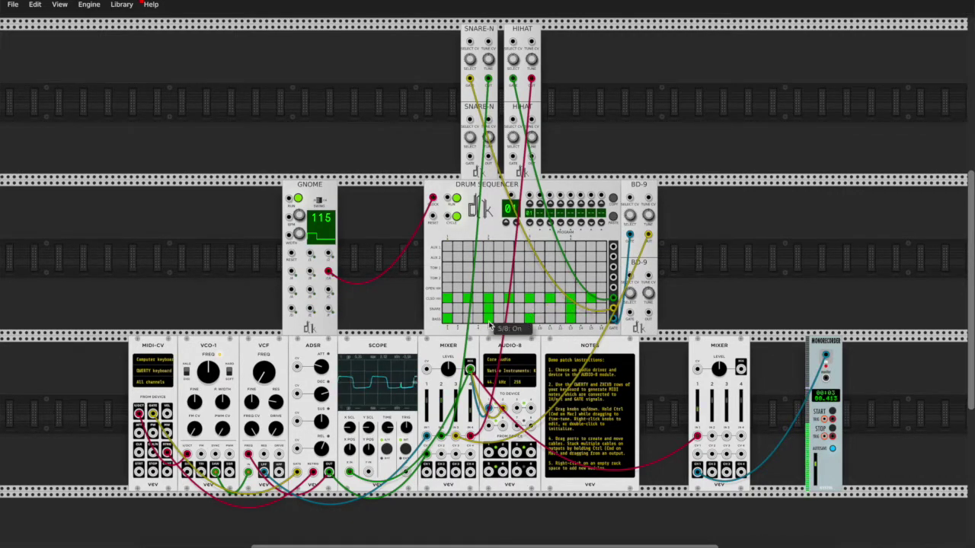
# Step: Toggle bass drum steps 3, 7, 8, 10, 11 and 13, leaving steps 8 and 11 on
pyautogui.click(511, 319)
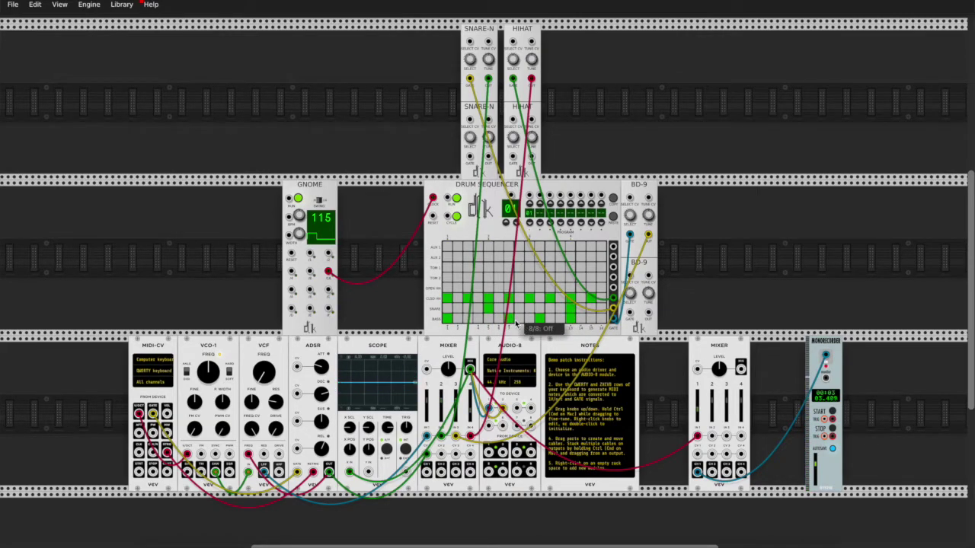
pyautogui.click(469, 320)
pyautogui.click(518, 320)
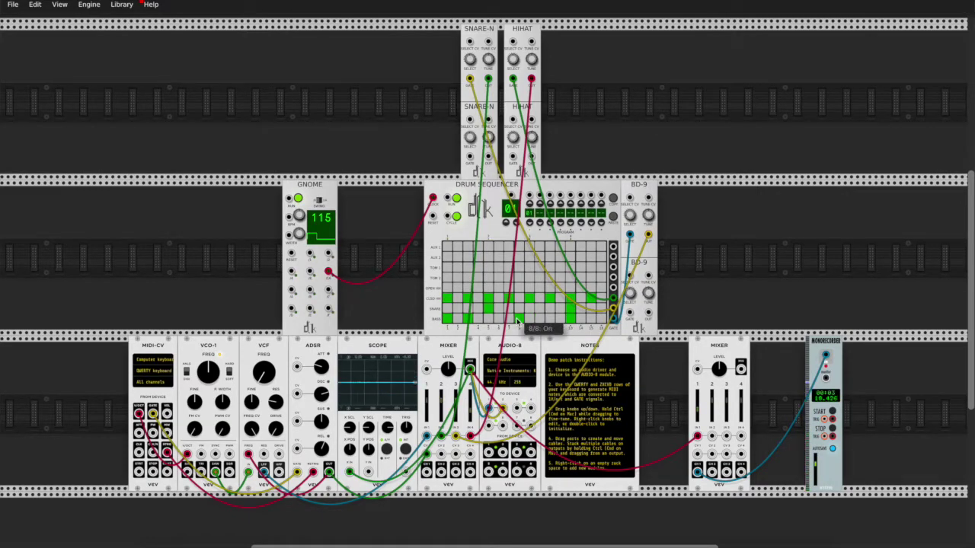
pyautogui.click(573, 319)
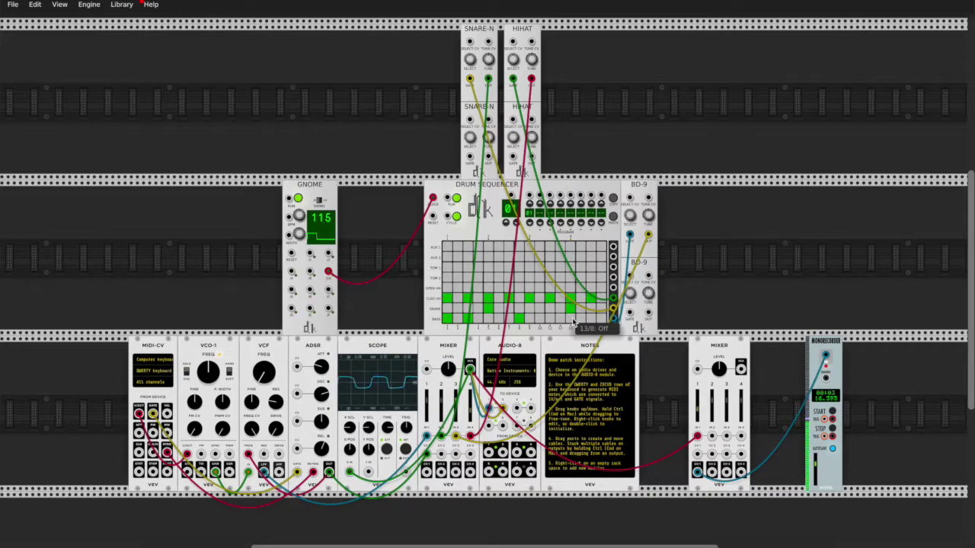
pyautogui.click(551, 319)
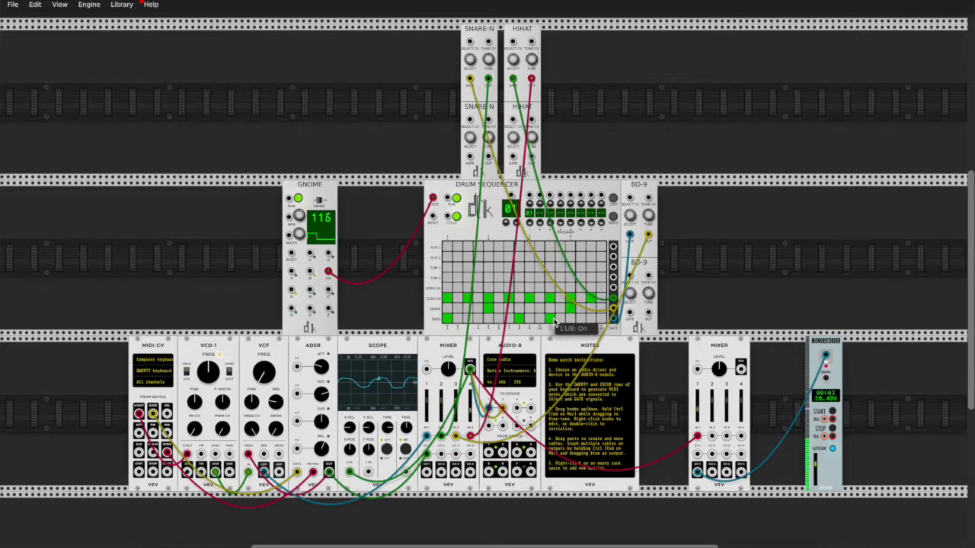
pyautogui.click(518, 320)
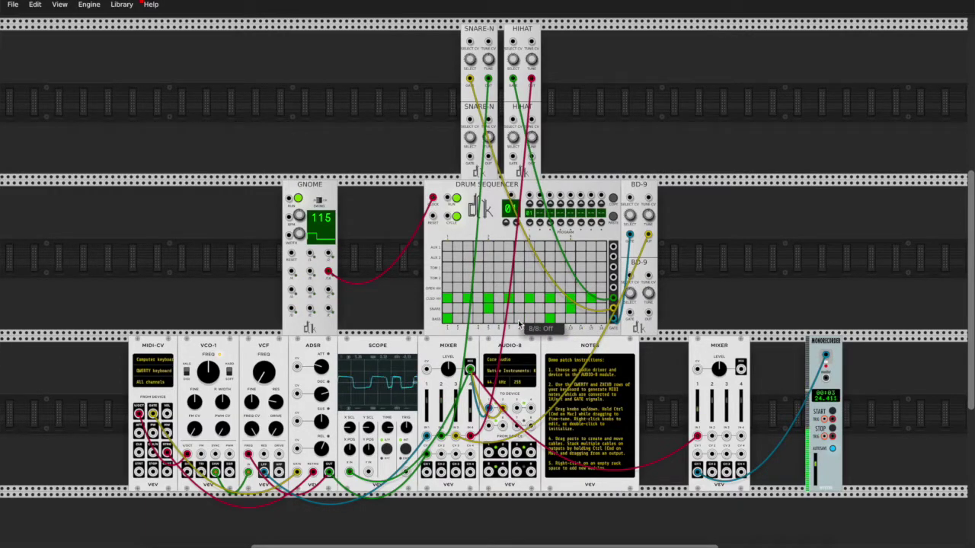
pyautogui.click(539, 320)
pyautogui.click(510, 320)
pyautogui.click(517, 320)
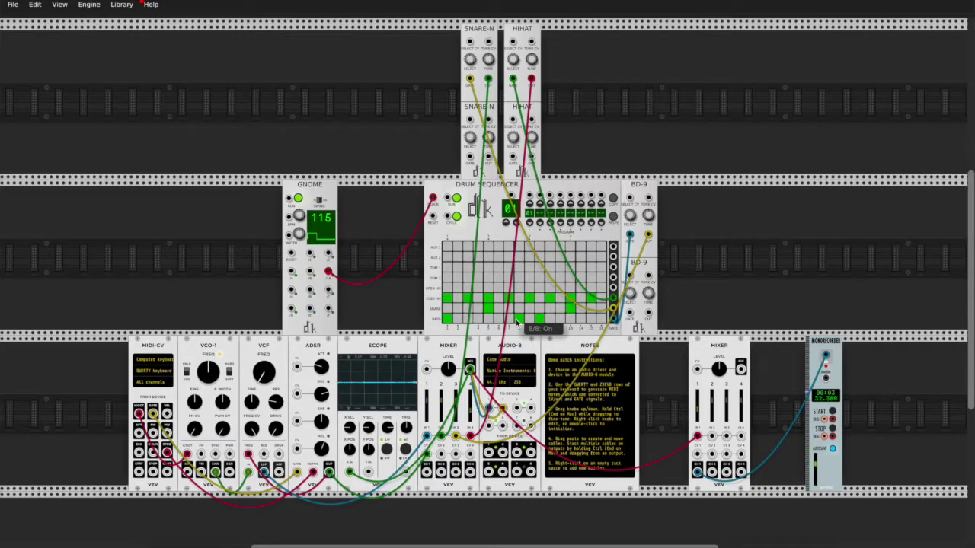
pyautogui.click(549, 320)
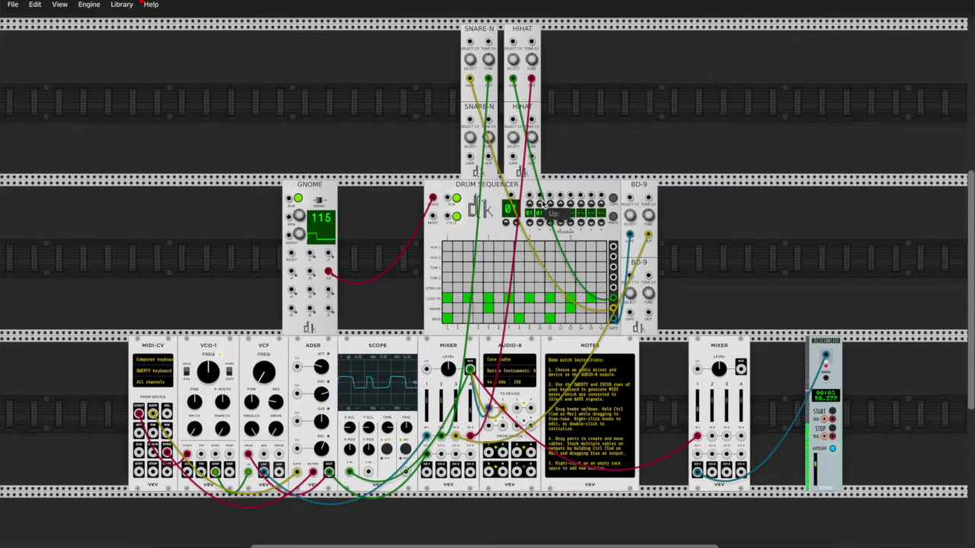
# Step: Switch to empty pattern 02 and try out bass drum steps 1 and 4
pyautogui.click(555, 208)
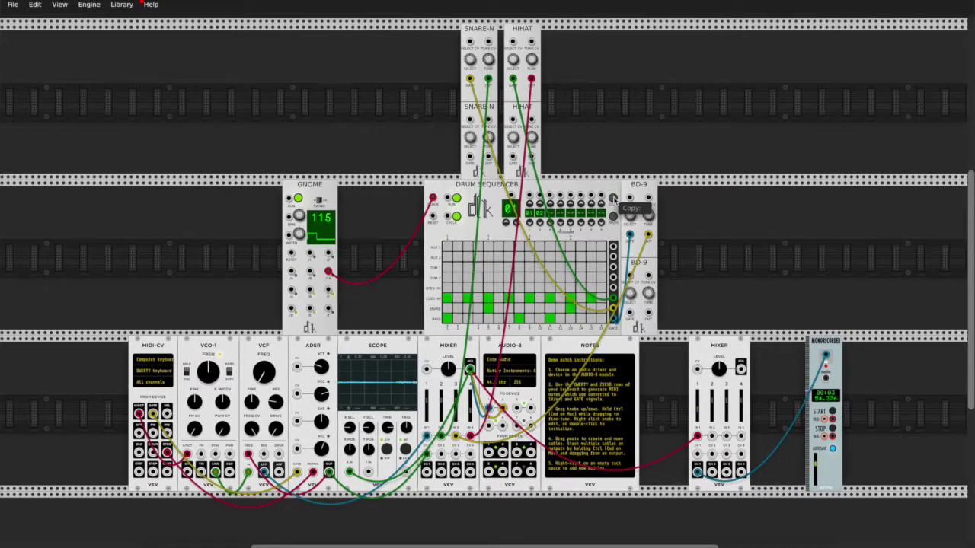
pyautogui.click(448, 321)
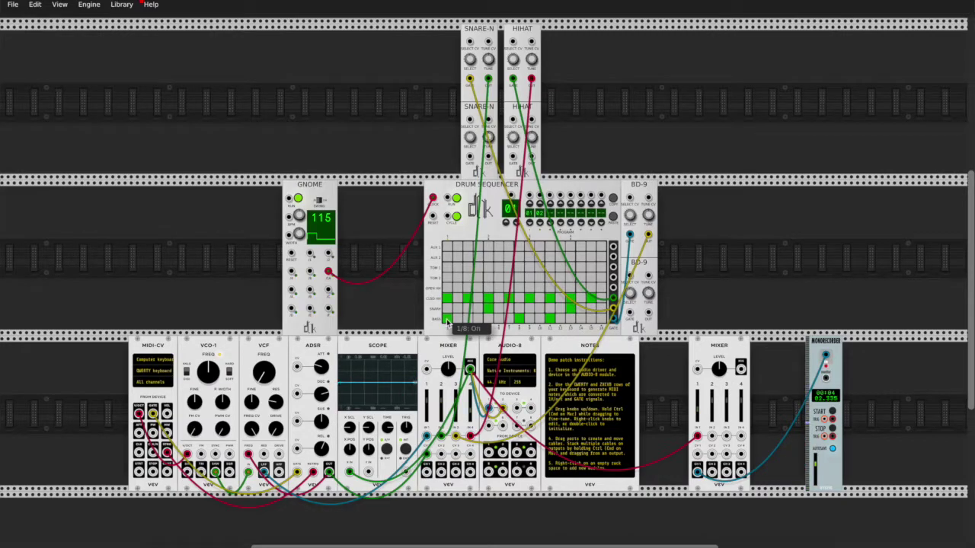
pyautogui.click(448, 321)
pyautogui.click(477, 320)
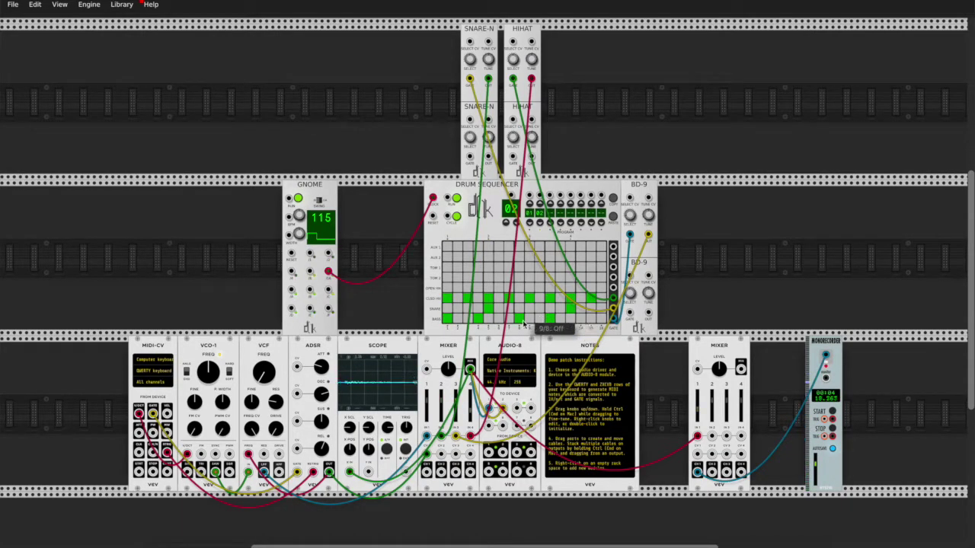
pyautogui.click(479, 324)
pyautogui.click(479, 324)
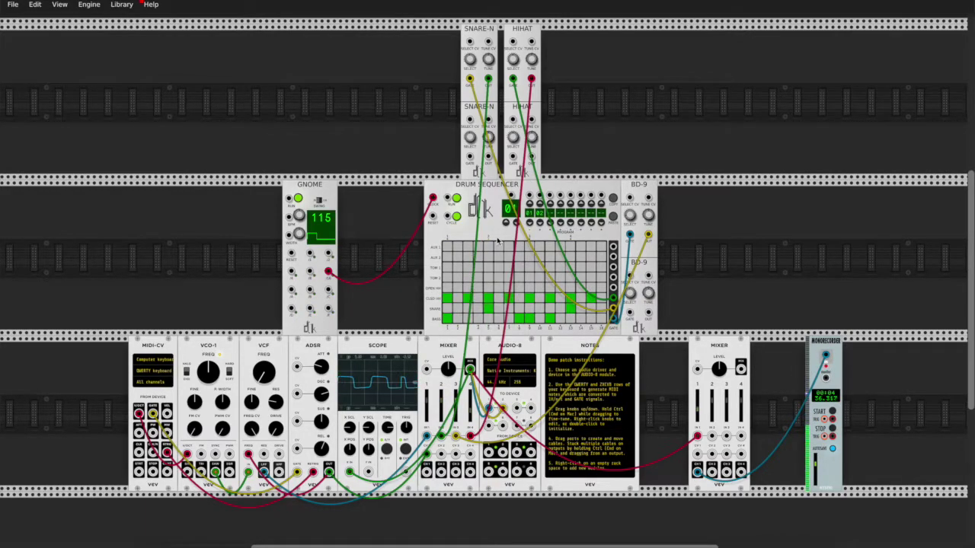
# Step: Step up to pattern 03, then copy the pattern steps and paste them into it
pyautogui.click(553, 213)
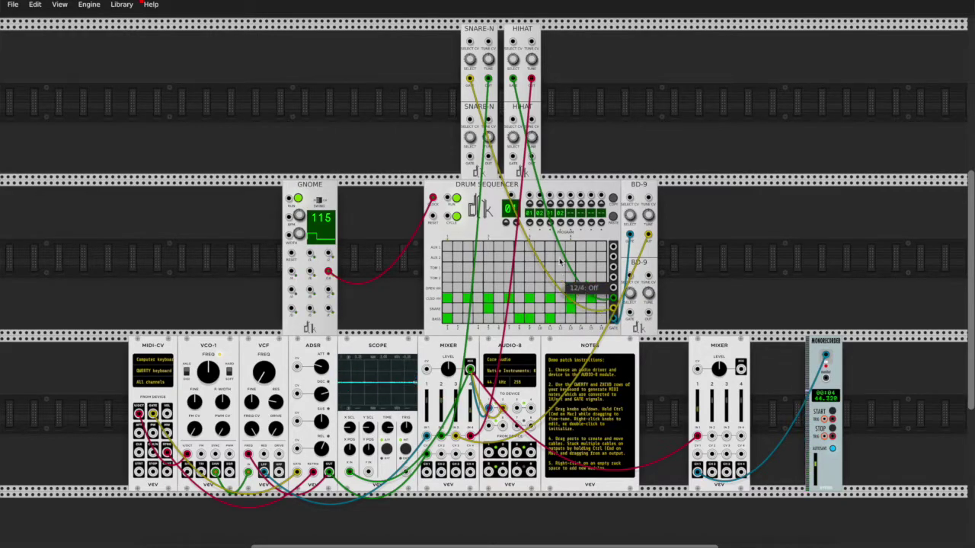
pyautogui.click(567, 205)
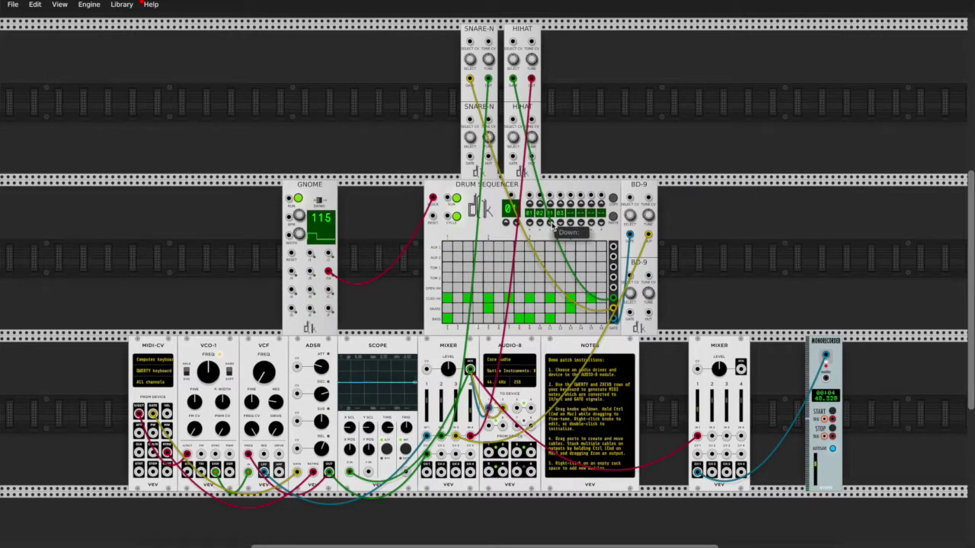
pyautogui.click(613, 199)
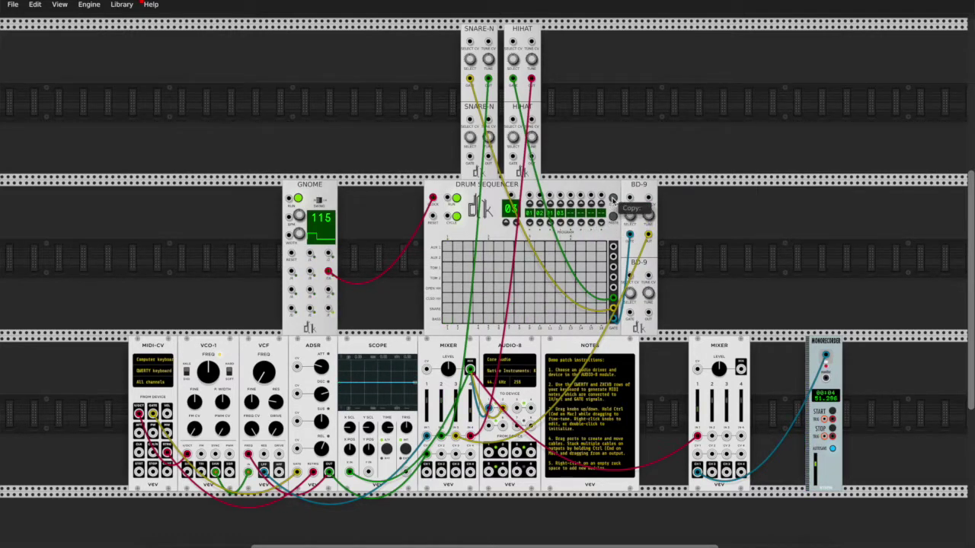
pyautogui.click(613, 217)
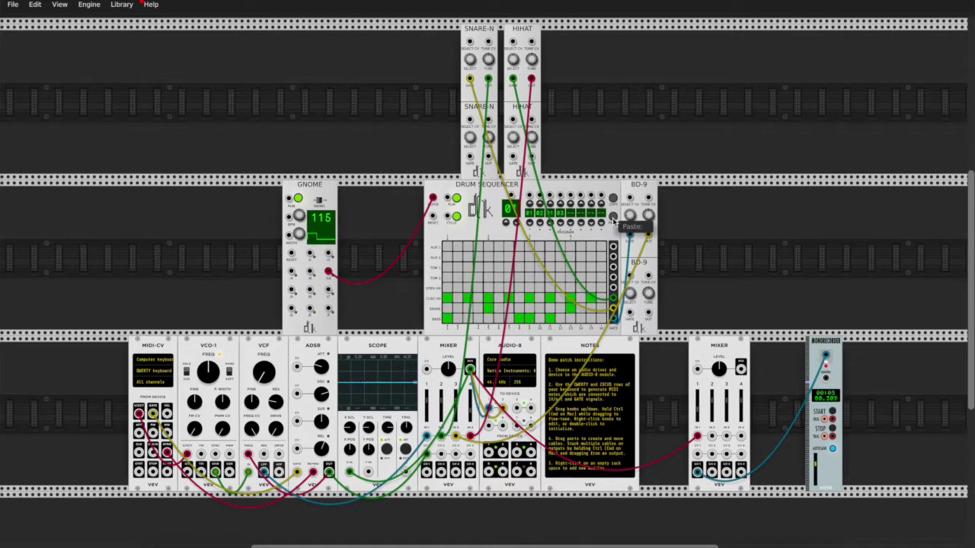